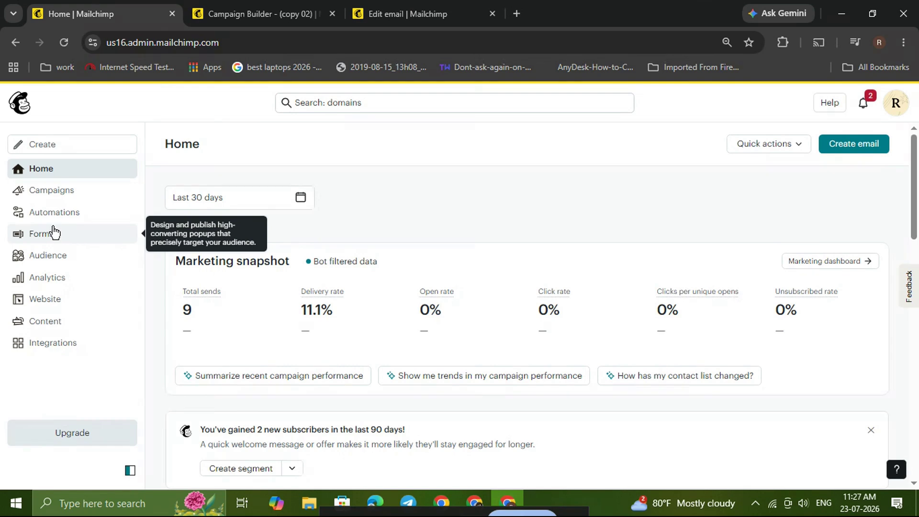
- Start a new embedded form from the Other forms page
click(43, 237)
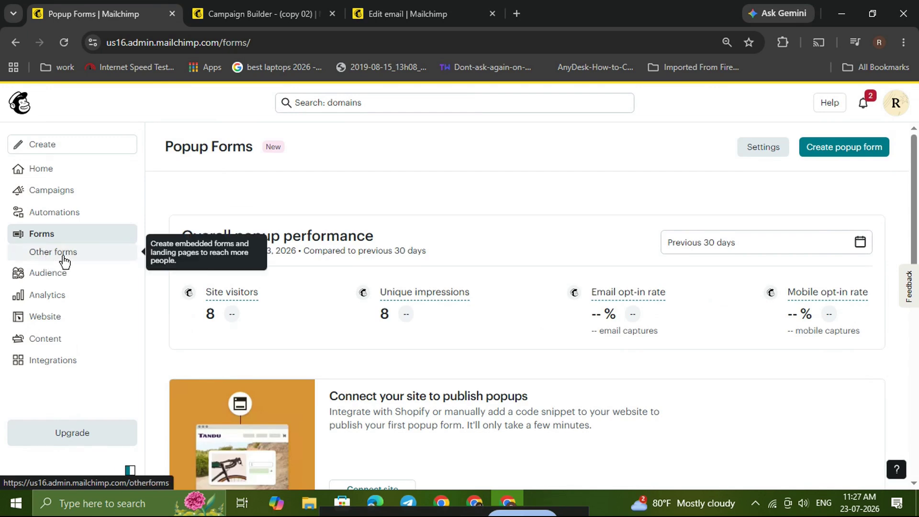
click(51, 259)
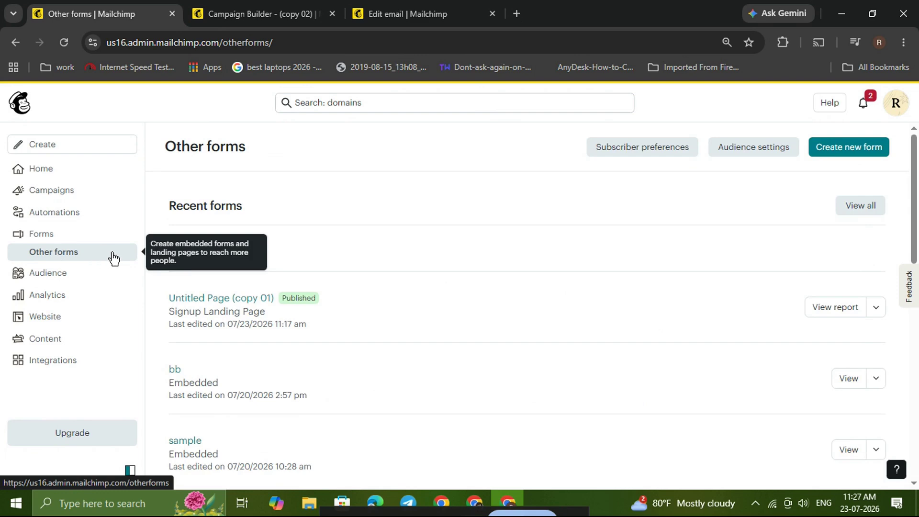
click(856, 153)
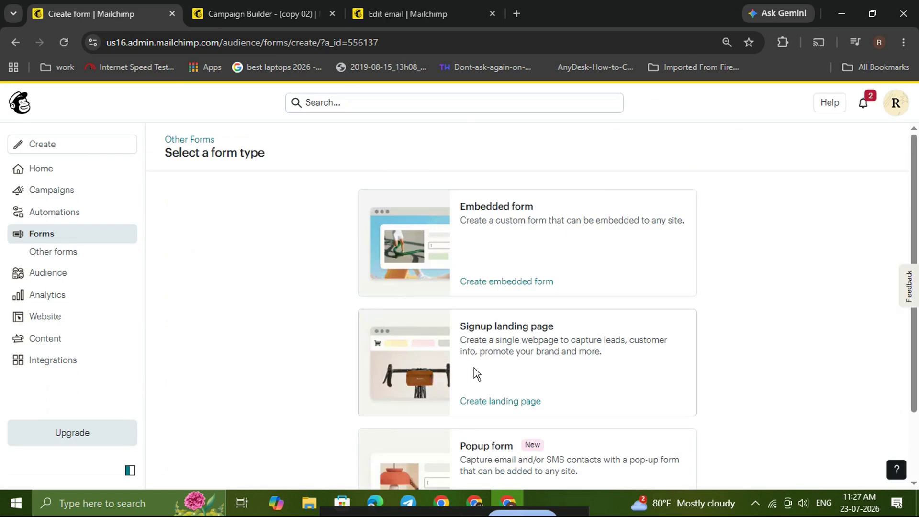
scroll(478, 383, down, 2)
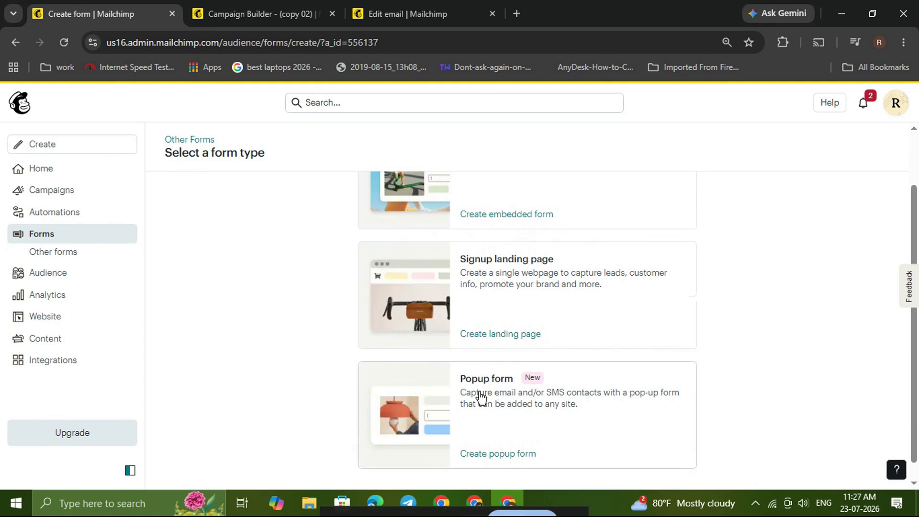
scroll(478, 397, up, 2)
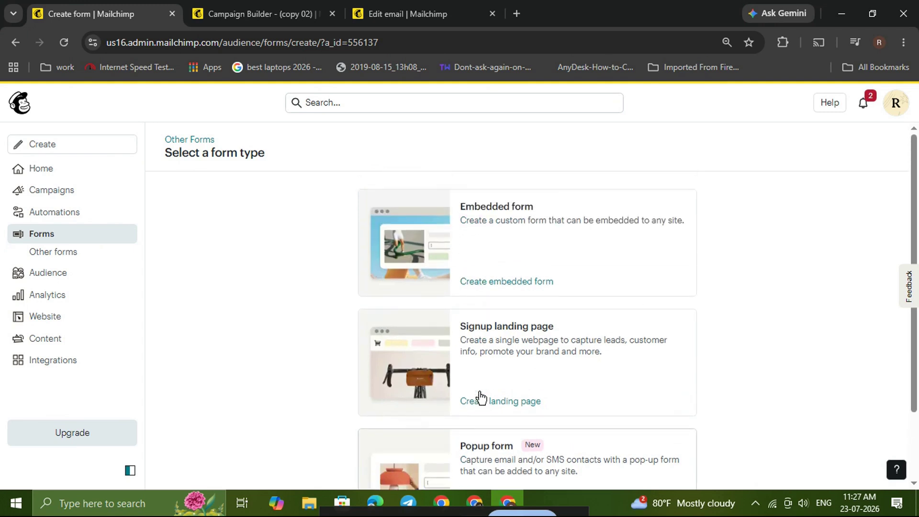
click(500, 240)
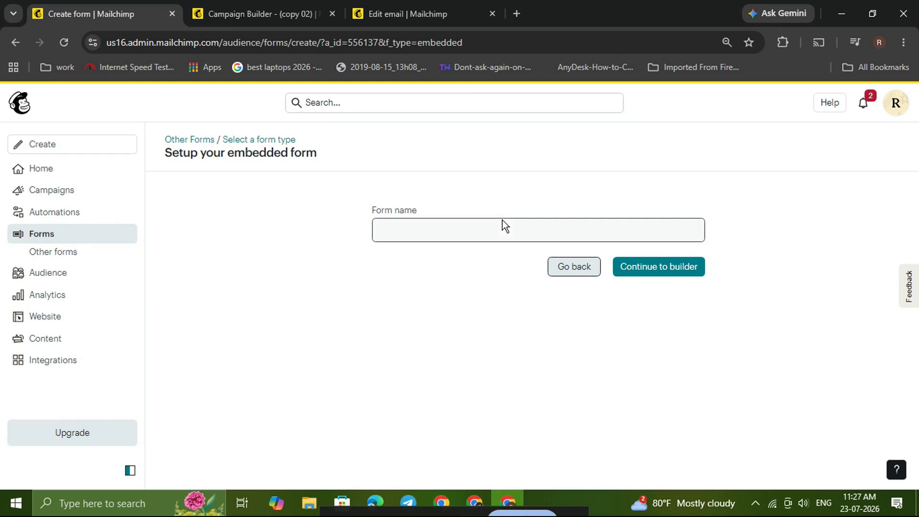
- Name the embedded form "form sm" and continue to the form builder
click(479, 229)
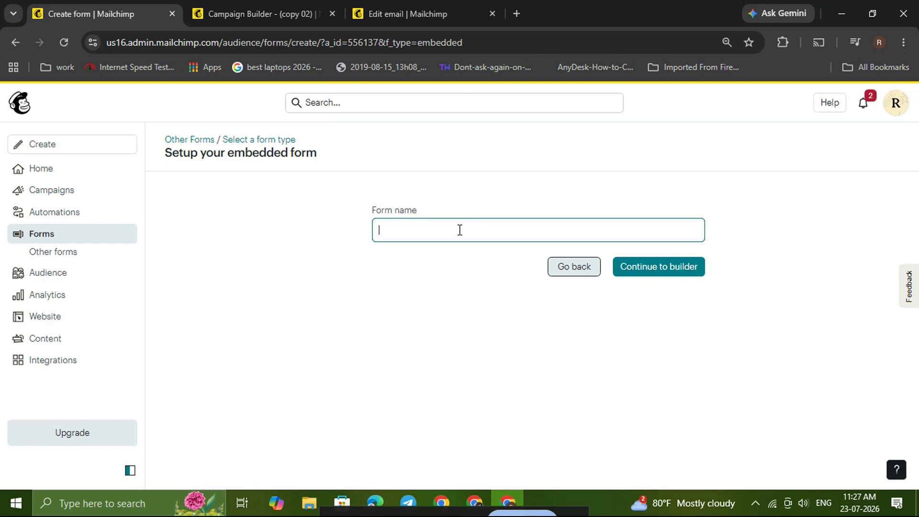
text(form sm)
click(517, 269)
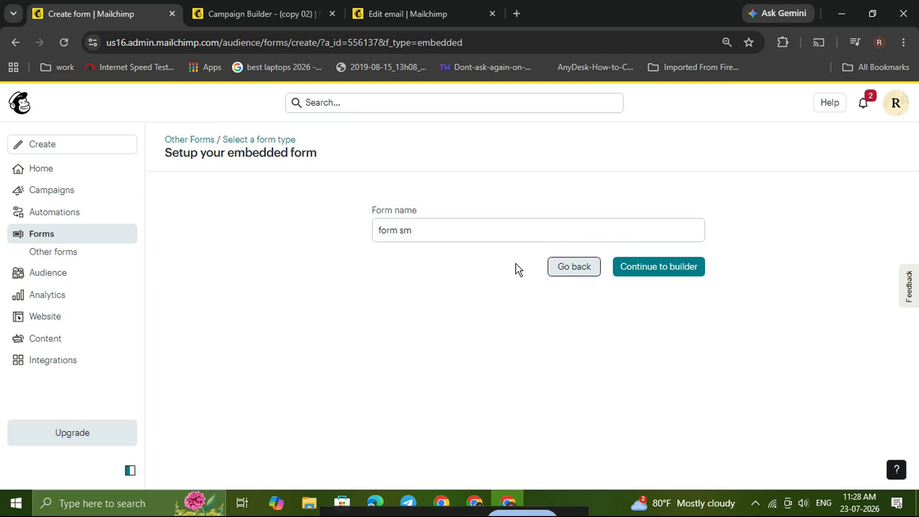
click(653, 271)
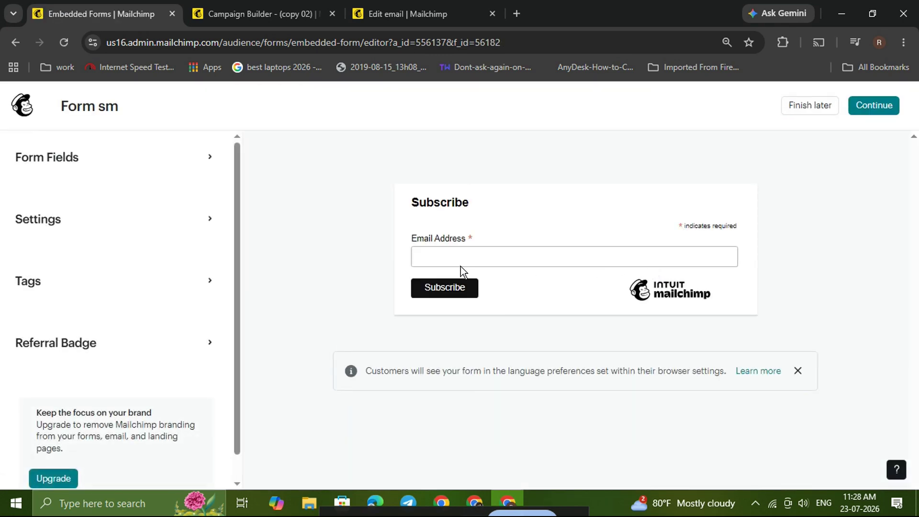
- Enable the First name and Last name fields on the form and review the Email address field's settings
click(176, 169)
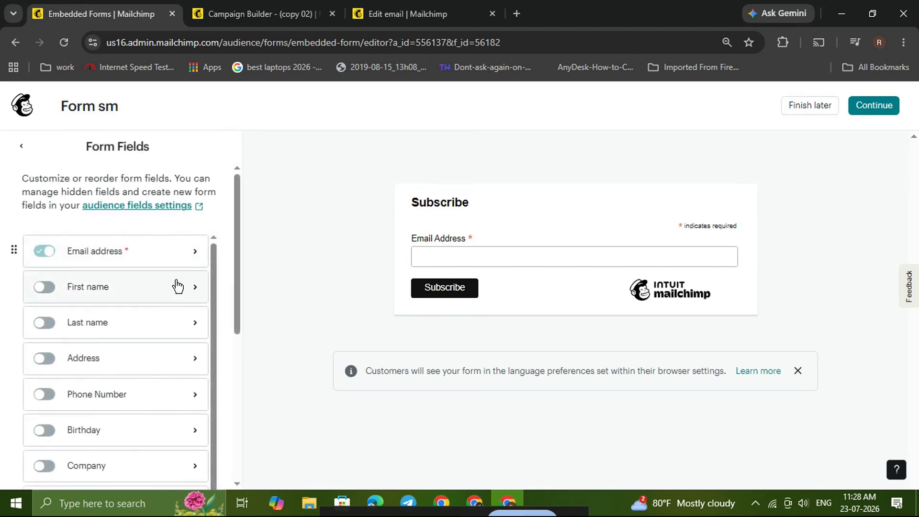
scroll(153, 290, down, 1)
scroll(153, 290, down, 1)
scroll(150, 289, up, 2)
click(54, 290)
click(45, 323)
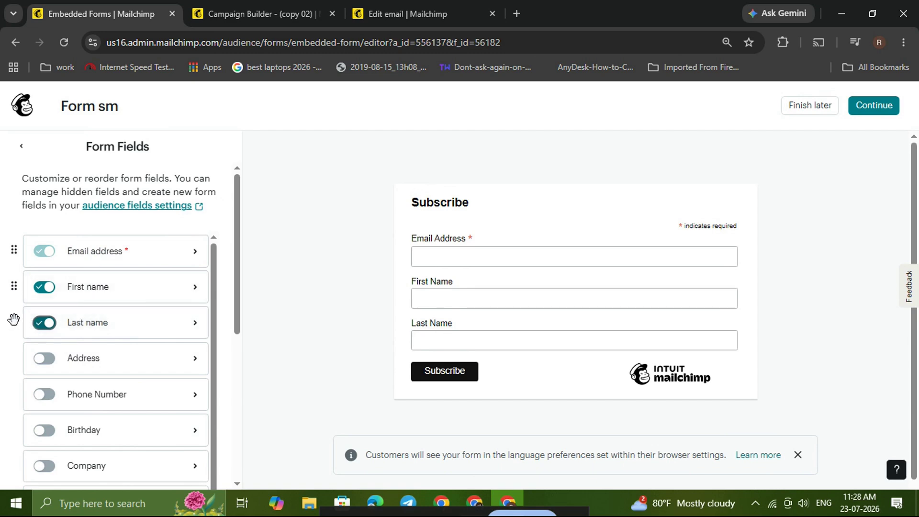
mouse_move(13, 319)
mouse_down()
mouse_move(12, 279)
mouse_move(13, 322)
mouse_up()
click(141, 259)
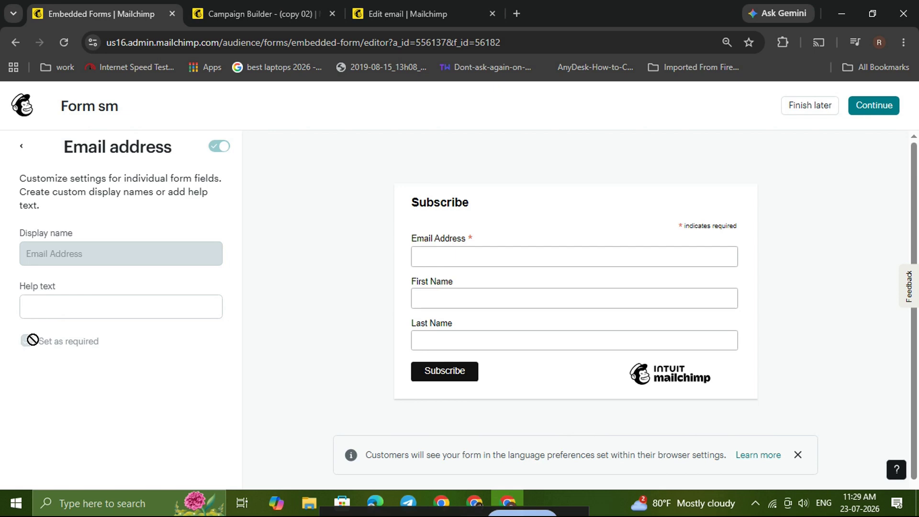
click(25, 147)
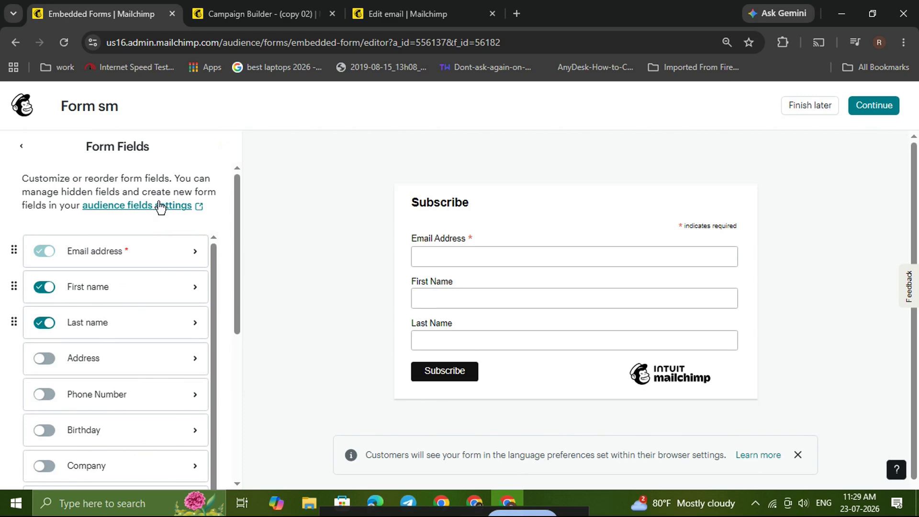
click(22, 147)
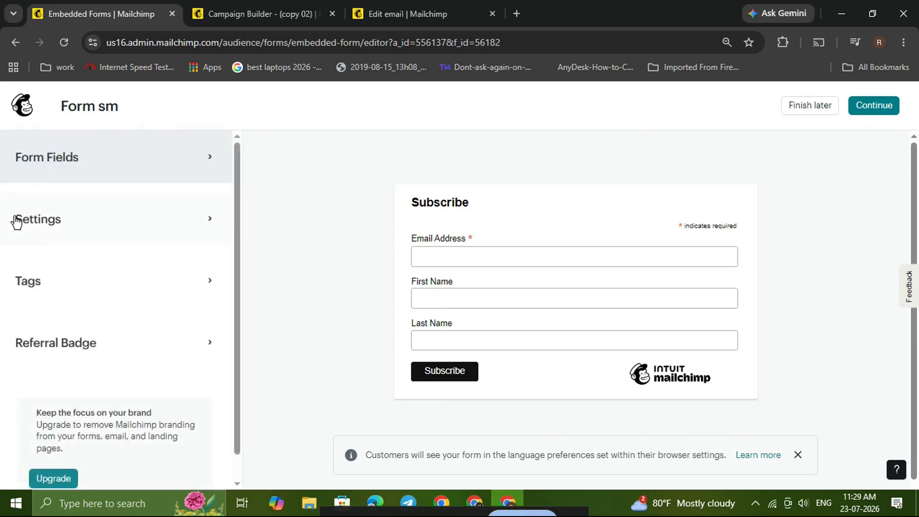
- Set the form's width to 599 pixels in its settings
click(62, 234)
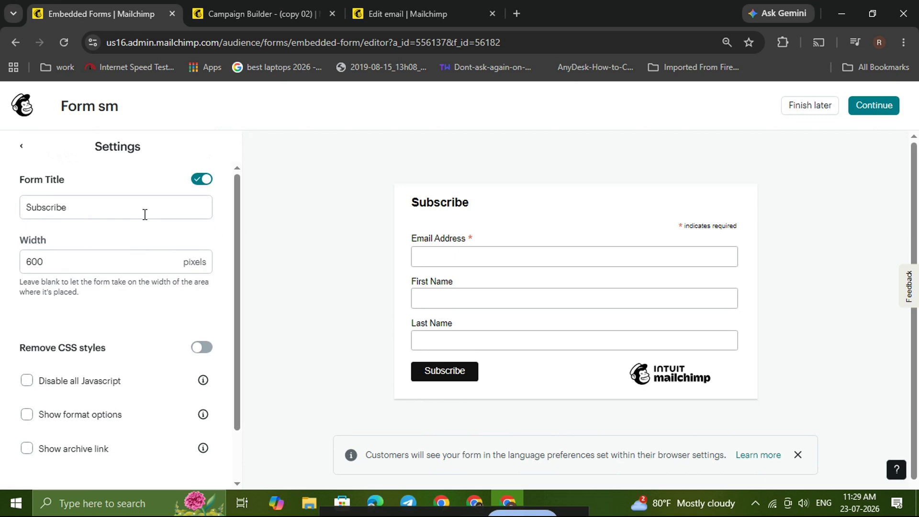
click(74, 262)
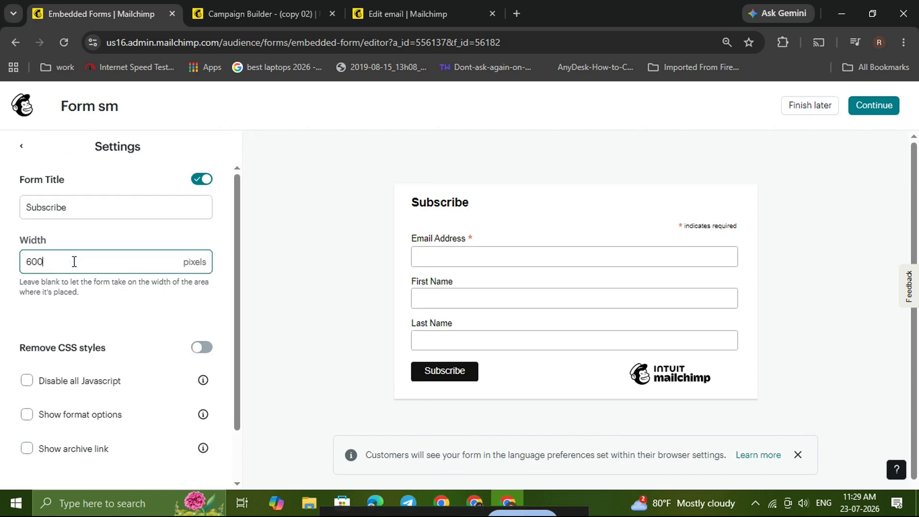
scroll(75, 261, down, 1)
scroll(112, 288, down, 2)
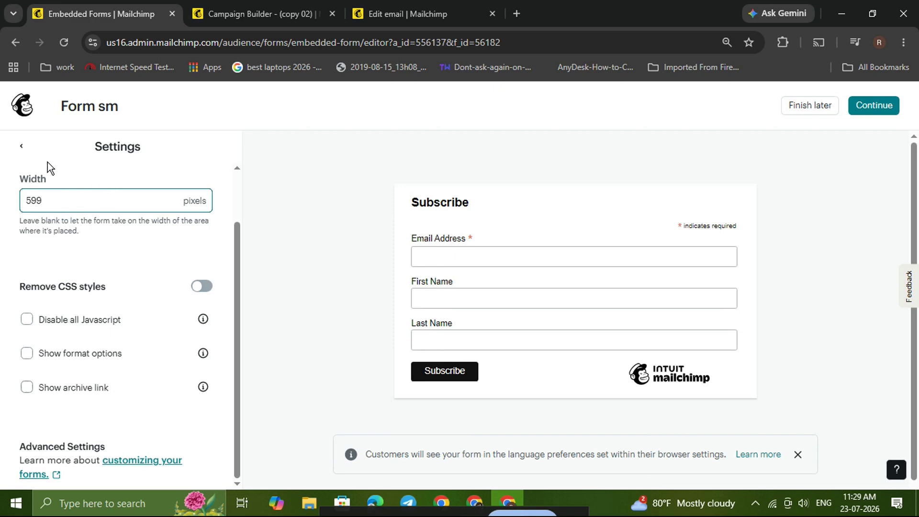
click(22, 146)
- Review the form's contact tag choices and its referral badge options without selecting any
click(101, 303)
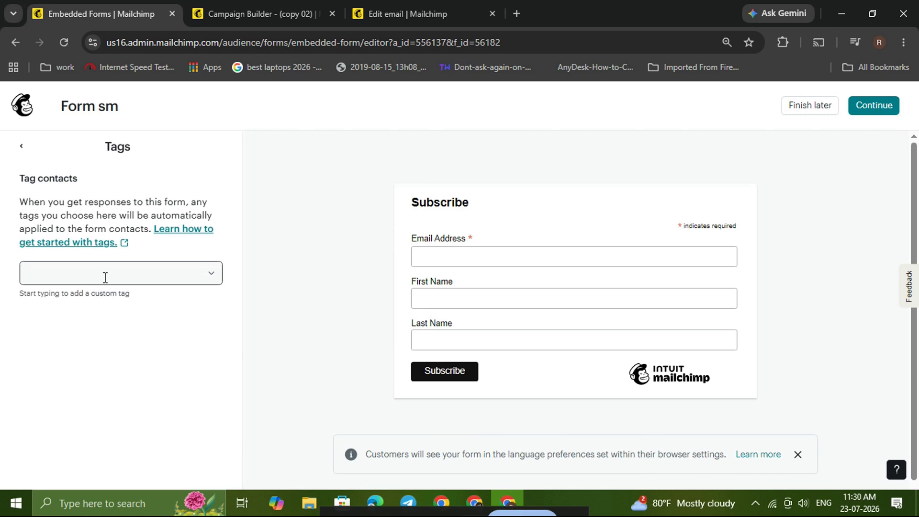
click(105, 277)
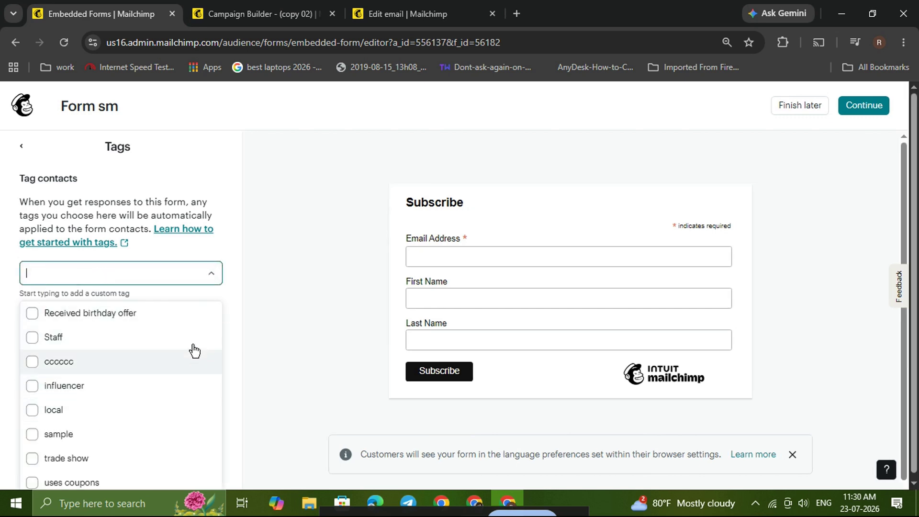
click(289, 349)
click(23, 146)
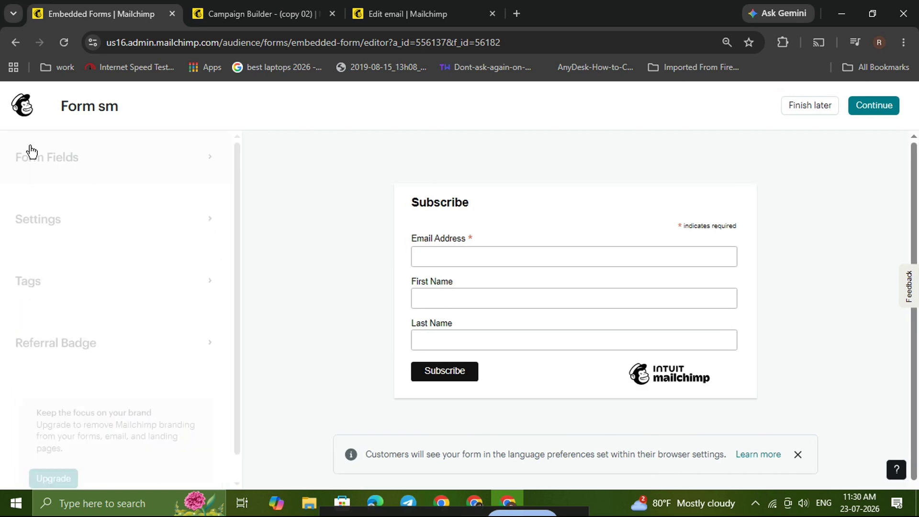
click(82, 347)
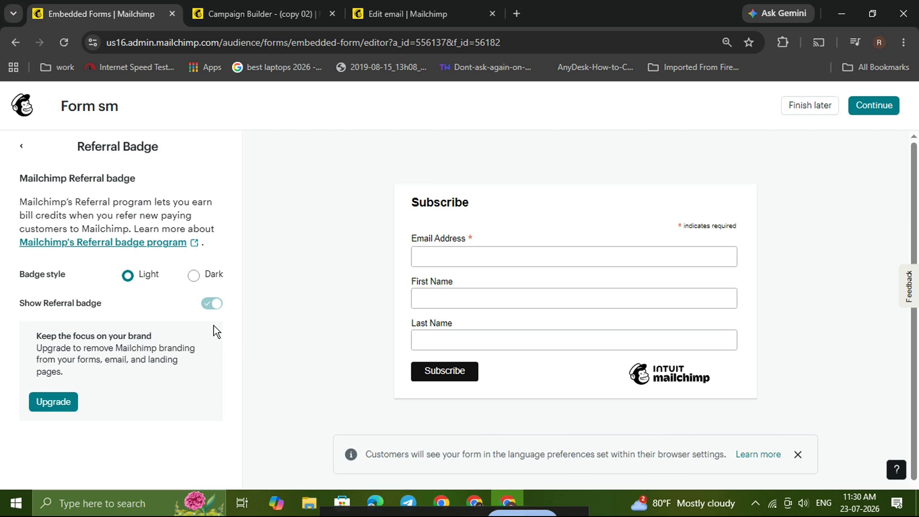
click(22, 148)
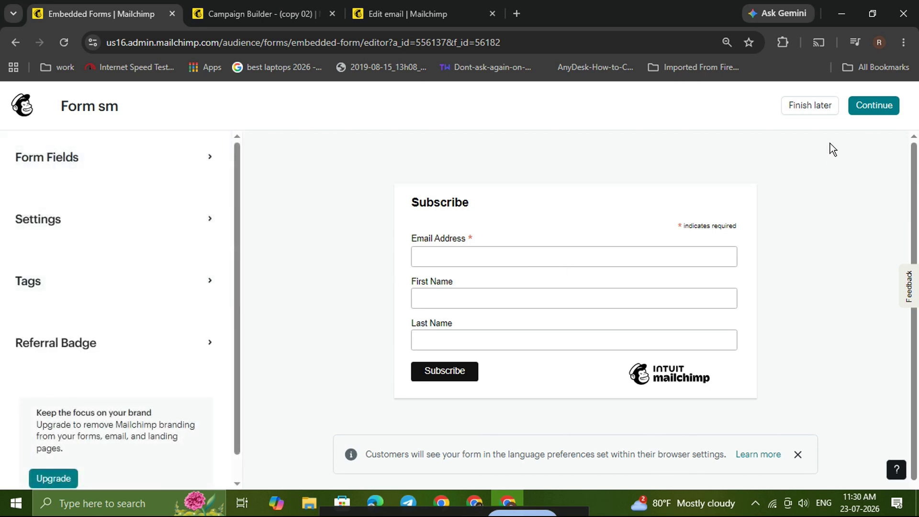
- Finish editing the form and copy its generated embed code
click(872, 108)
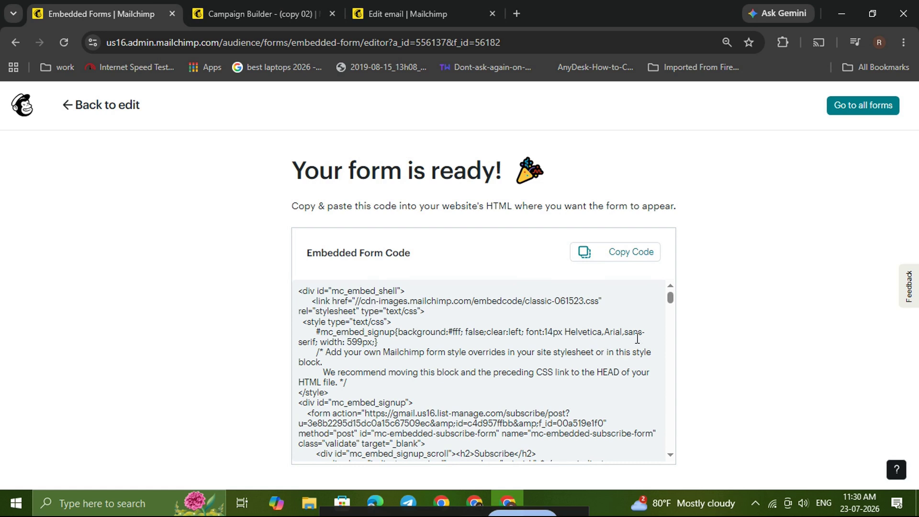
click(611, 258)
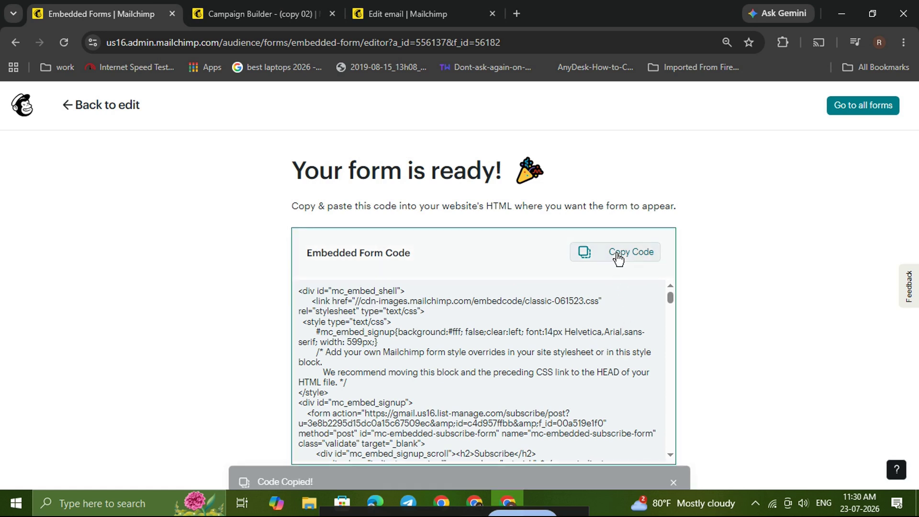